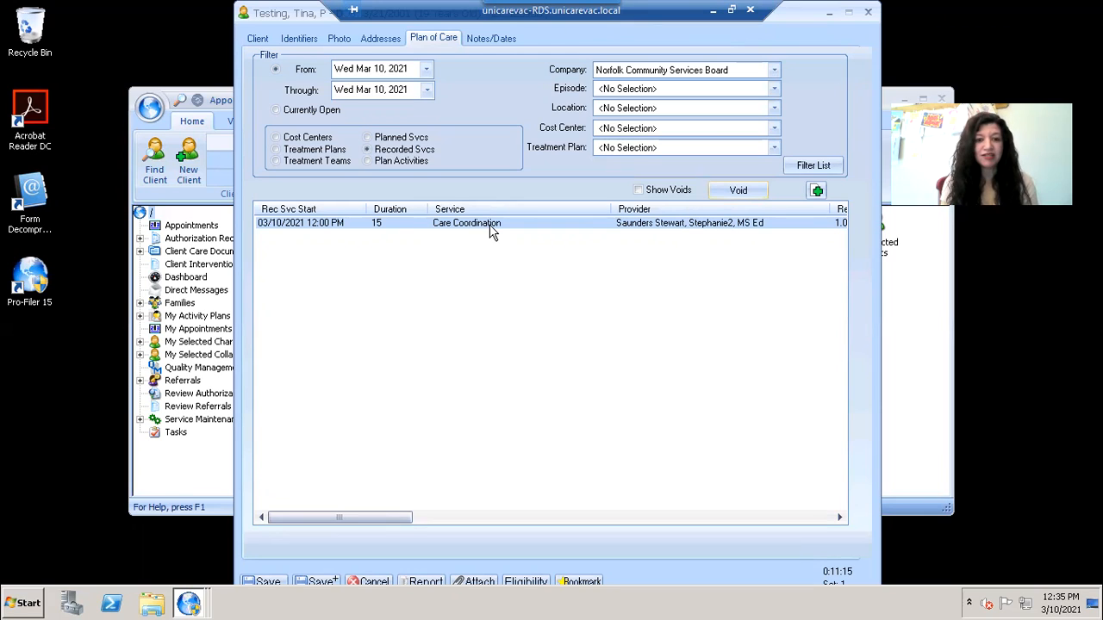
Step: Open the 12:00 PM Care Coordination service's progress note, copy its entire text, and save and close the service record
double_click(489, 223)
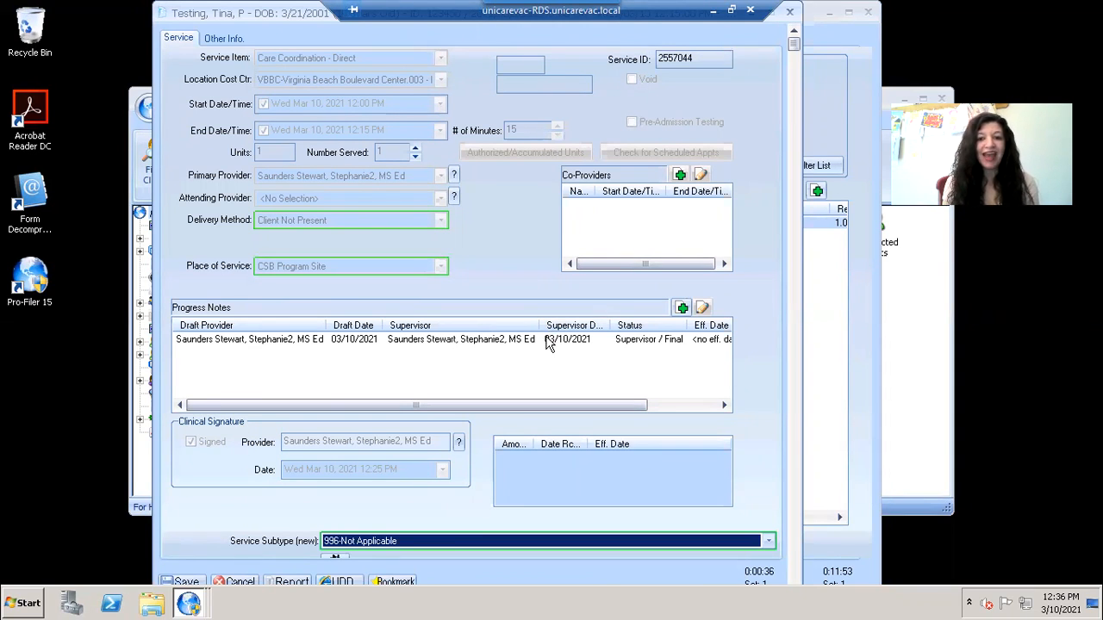
mouse_move(549, 345)
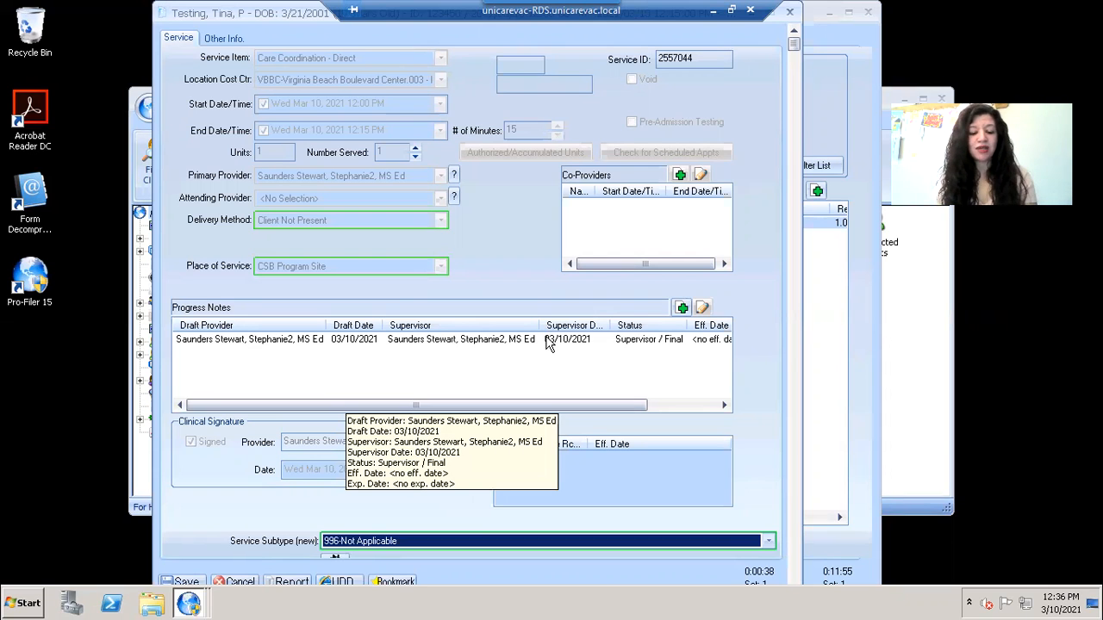
double_click(549, 341)
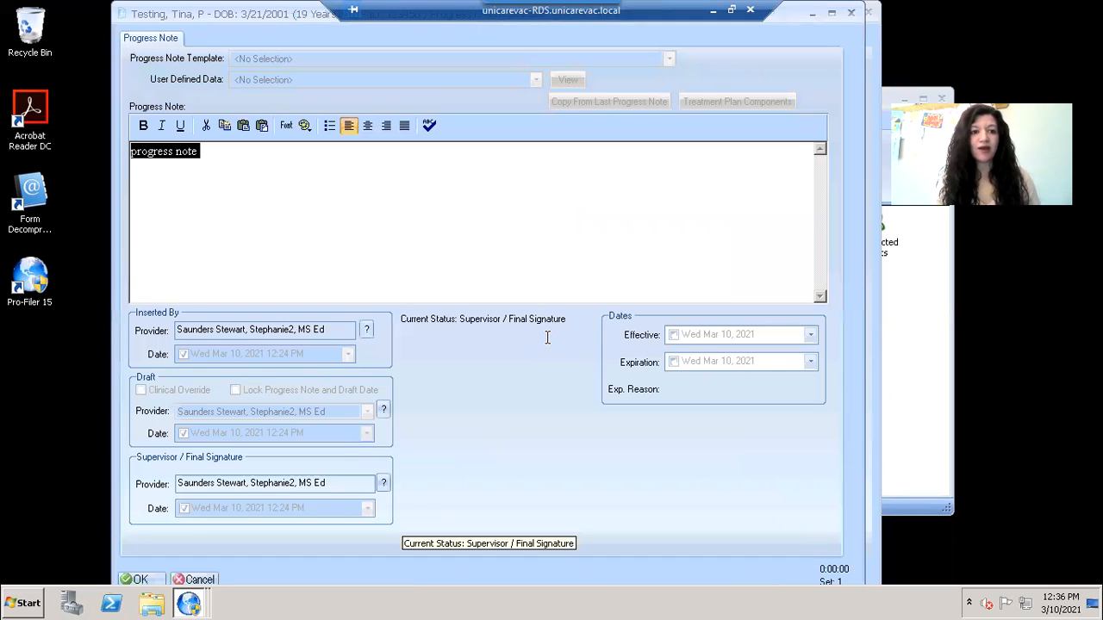
click(140, 241)
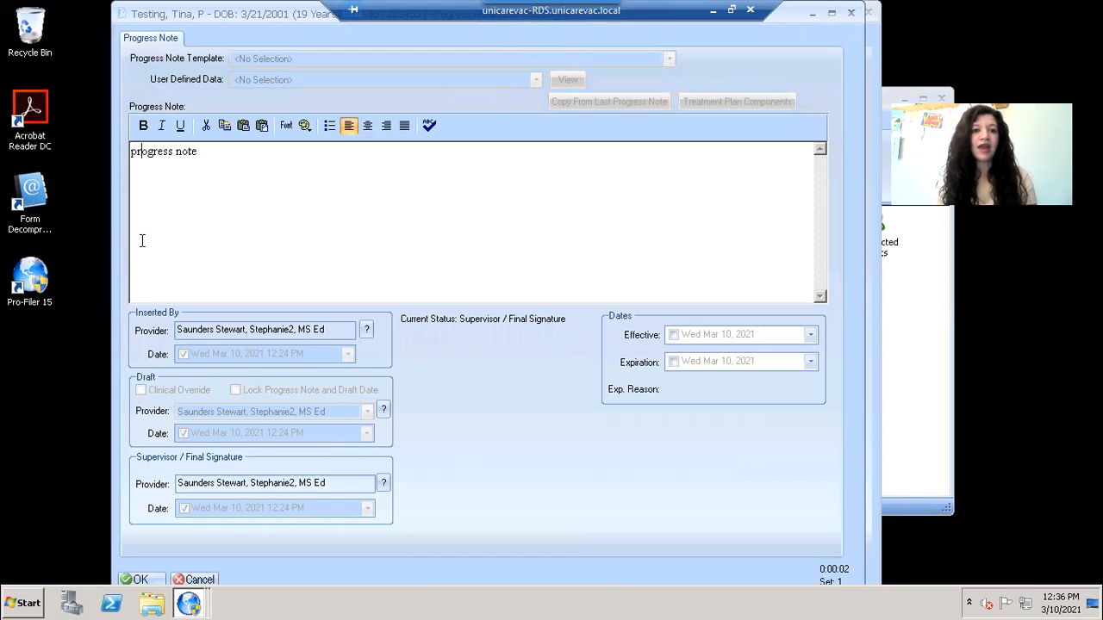
click(181, 178)
click(163, 224)
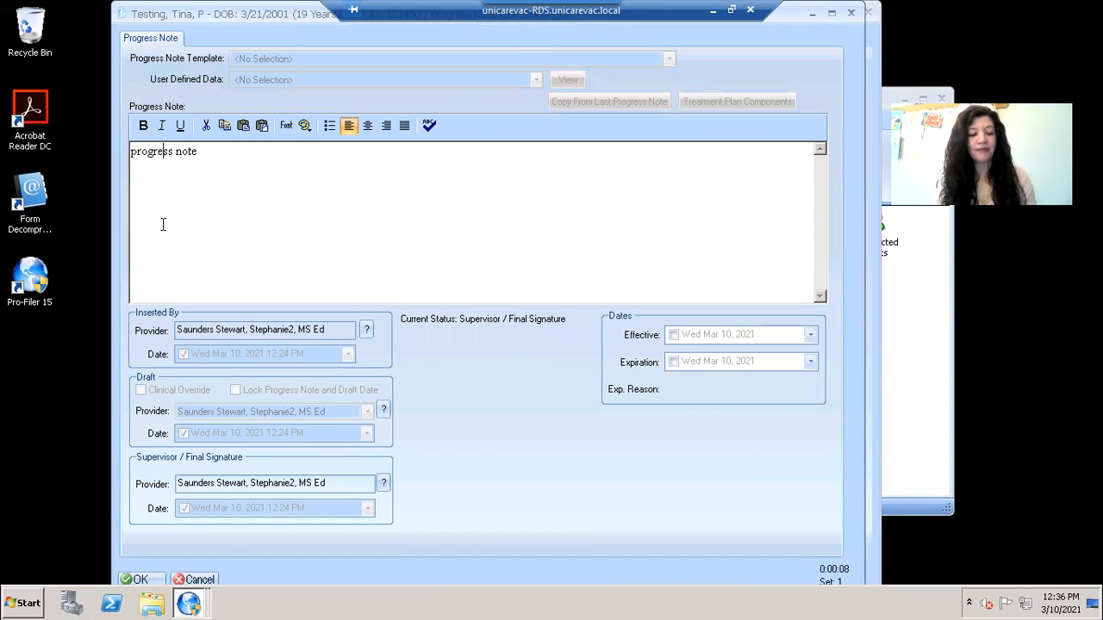
key(ctrl+a)
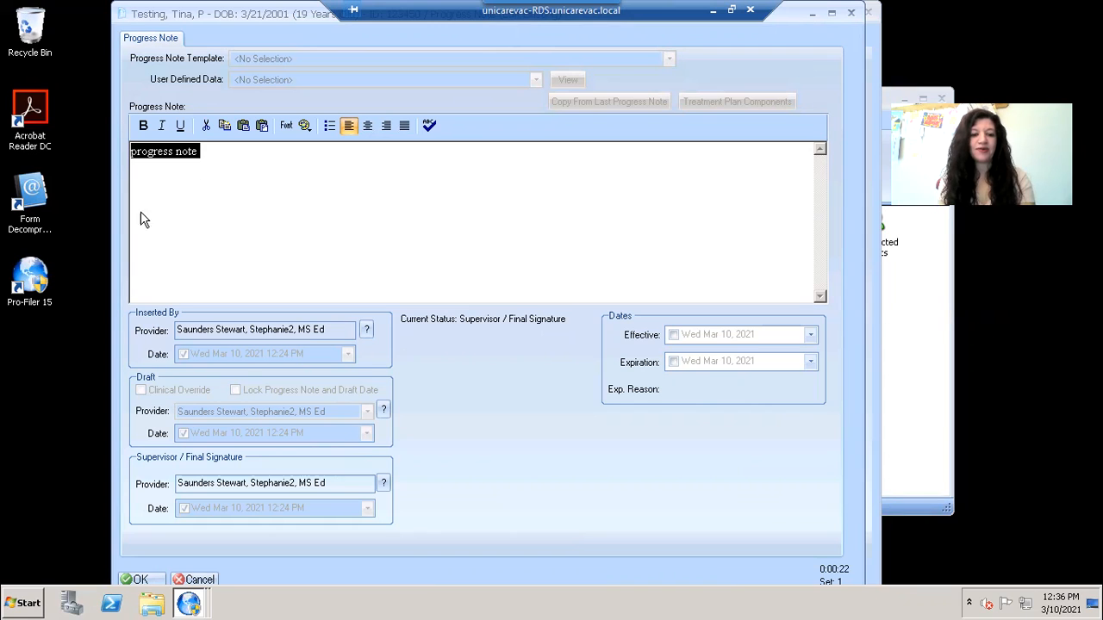
click(139, 581)
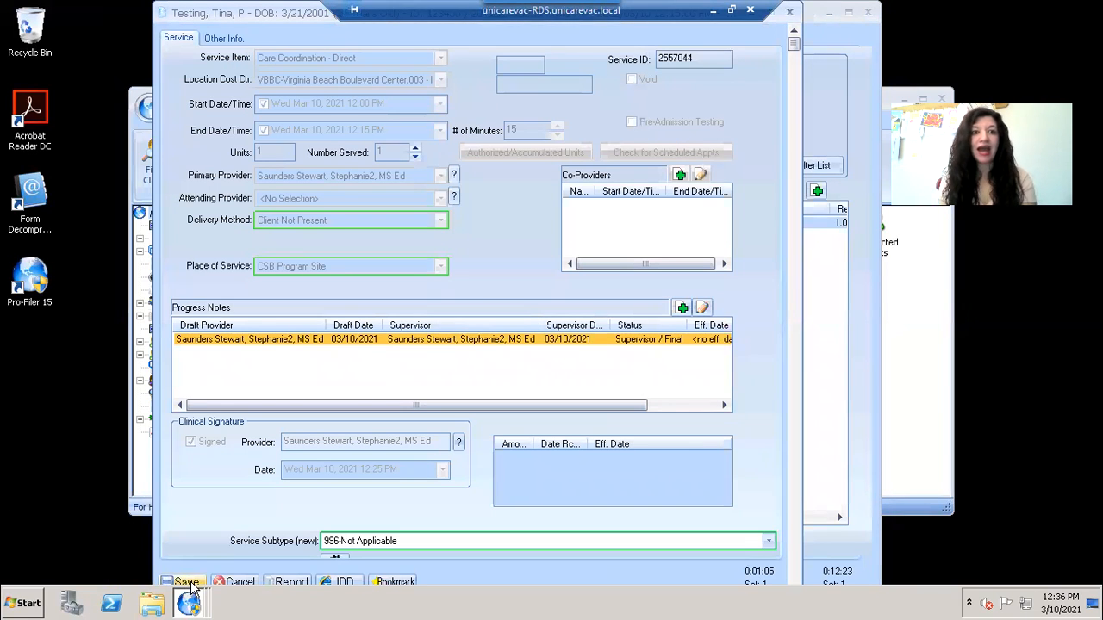
click(185, 581)
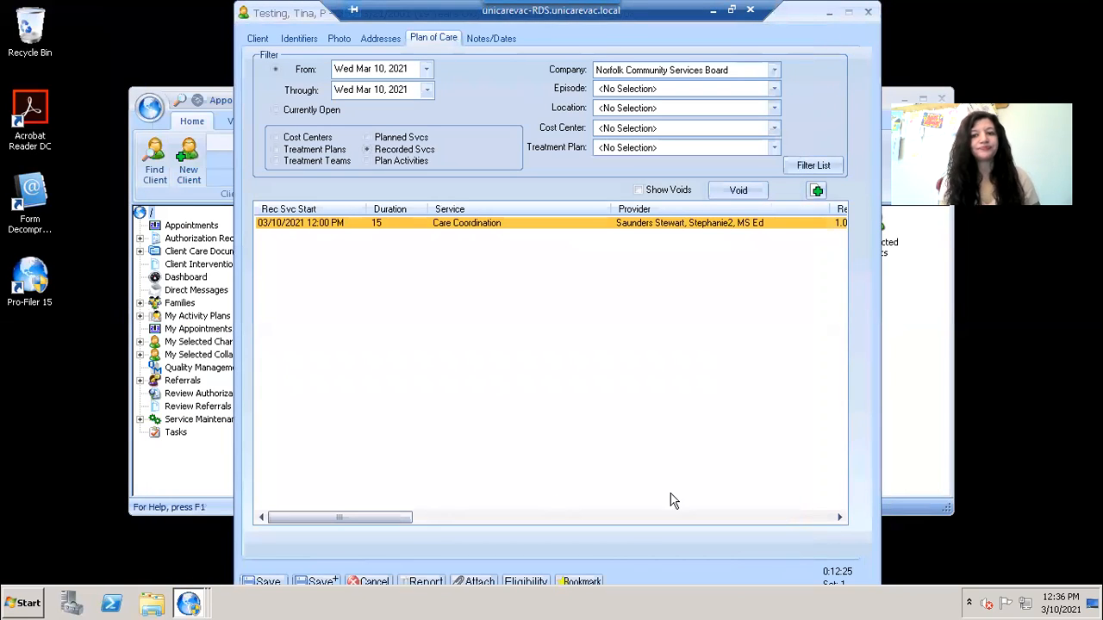
Step: Void the 12:00 PM Care Coordination service permanently, giving "VOID - Recorded Service Error" as the reason
click(746, 197)
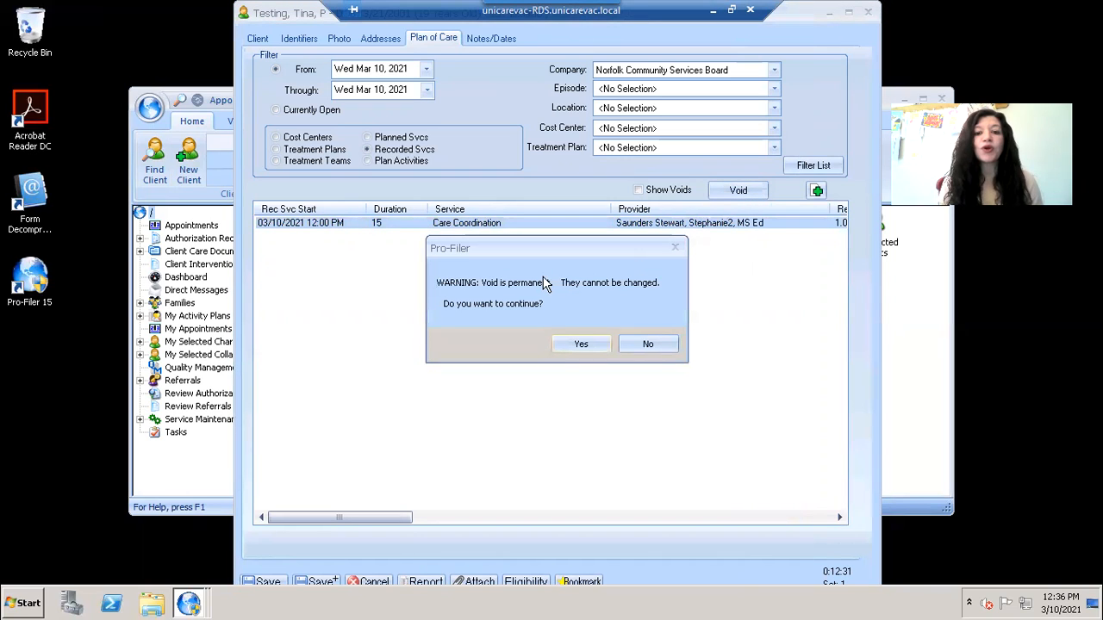
click(583, 348)
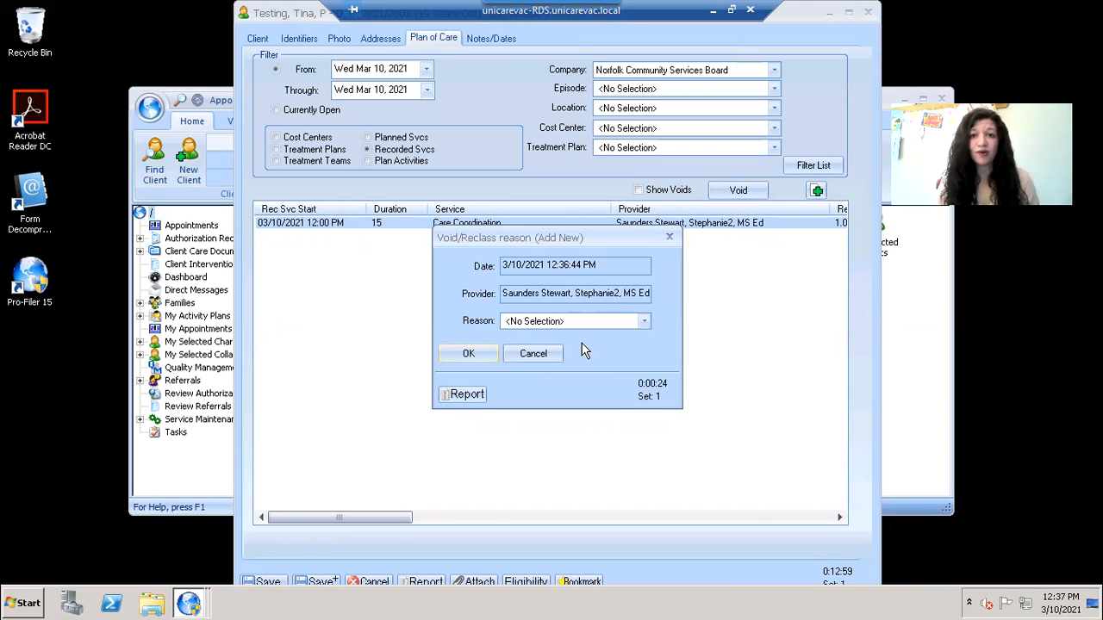
click(645, 320)
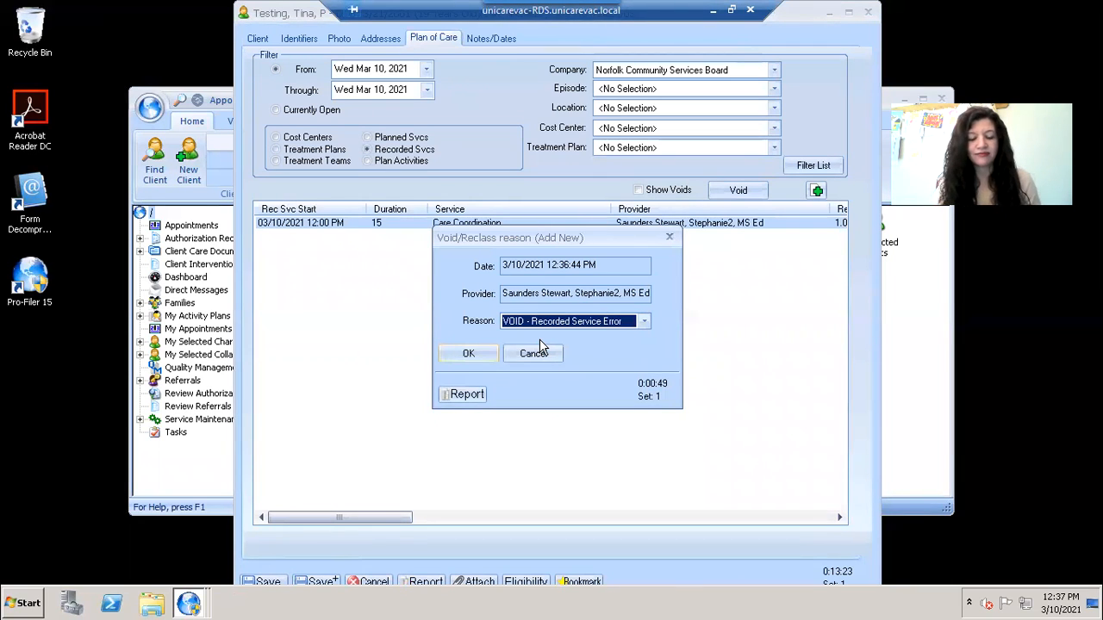
click(483, 355)
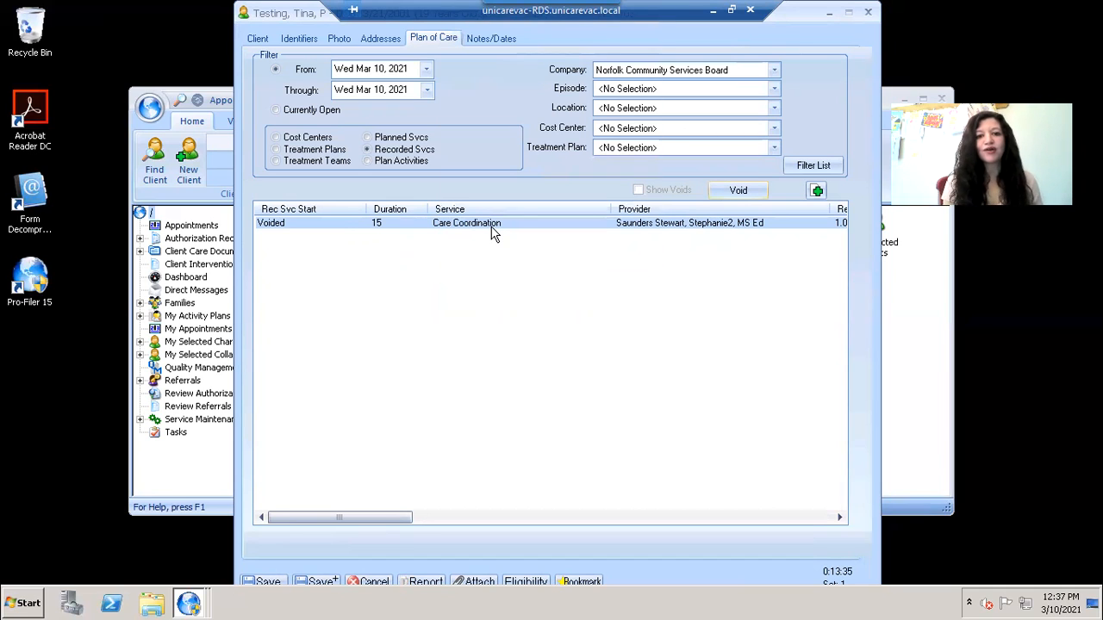
Step: Add a new recorded Care Coordination service for March 10, 2021, starting 12:37 PM and ending 12:52 PM
click(752, 226)
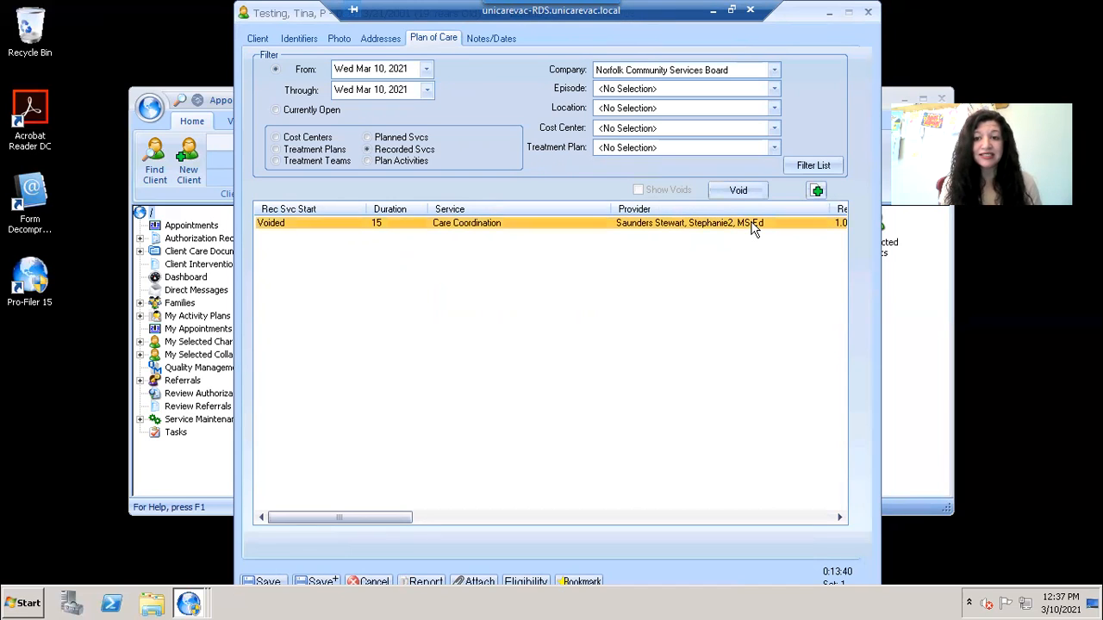
click(816, 192)
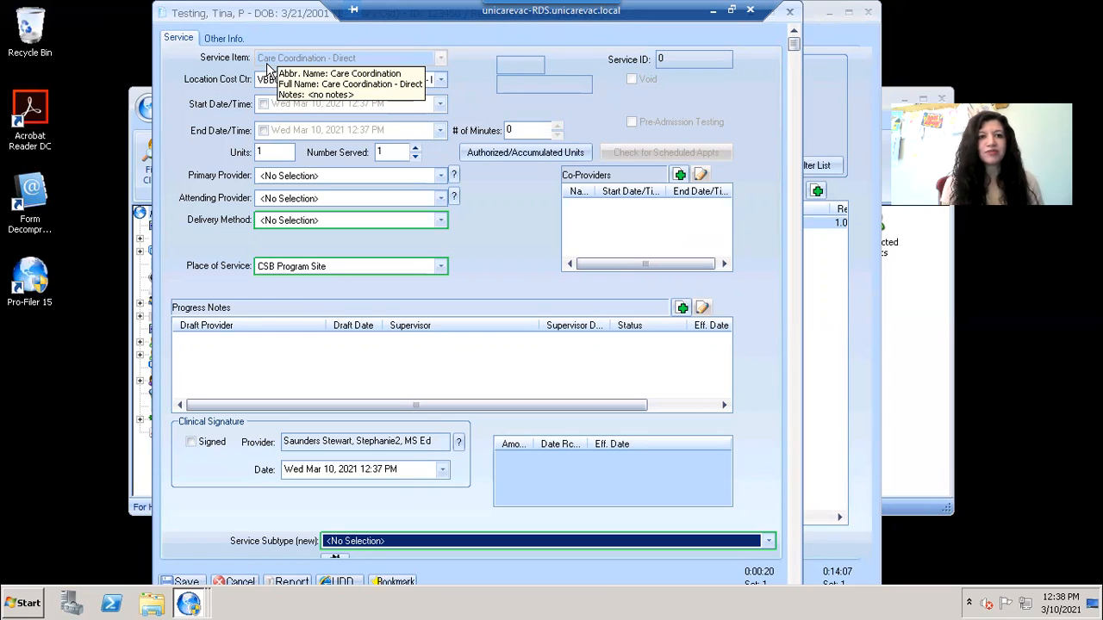
click(264, 104)
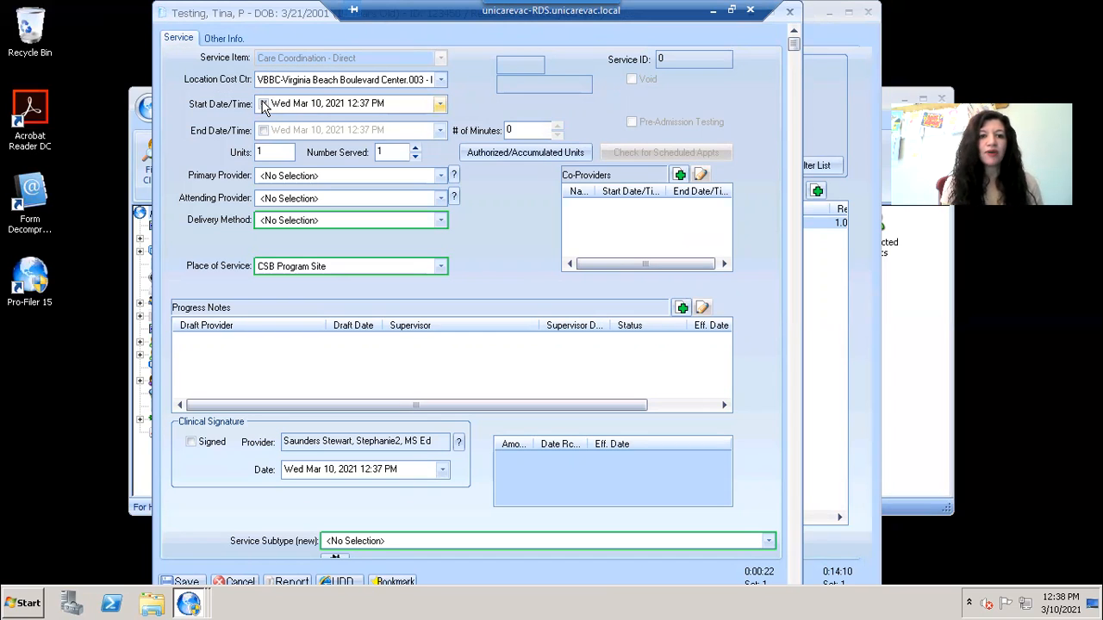
click(264, 131)
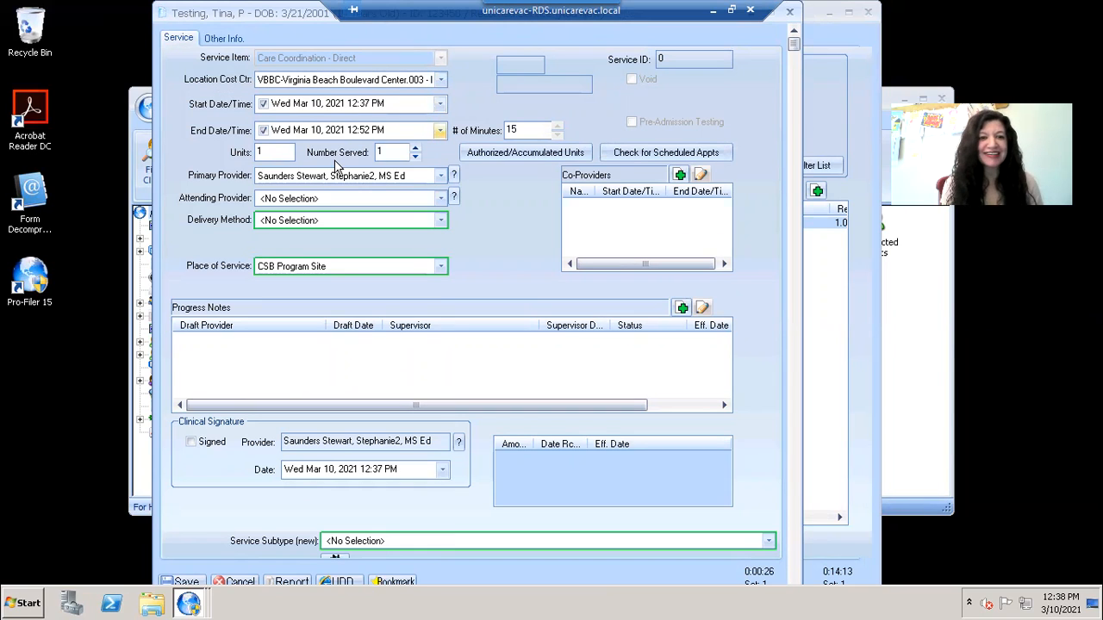
Step: Set the service's delivery method to COVID19 FF by Telehealth and its place of service to Client's Home
click(327, 224)
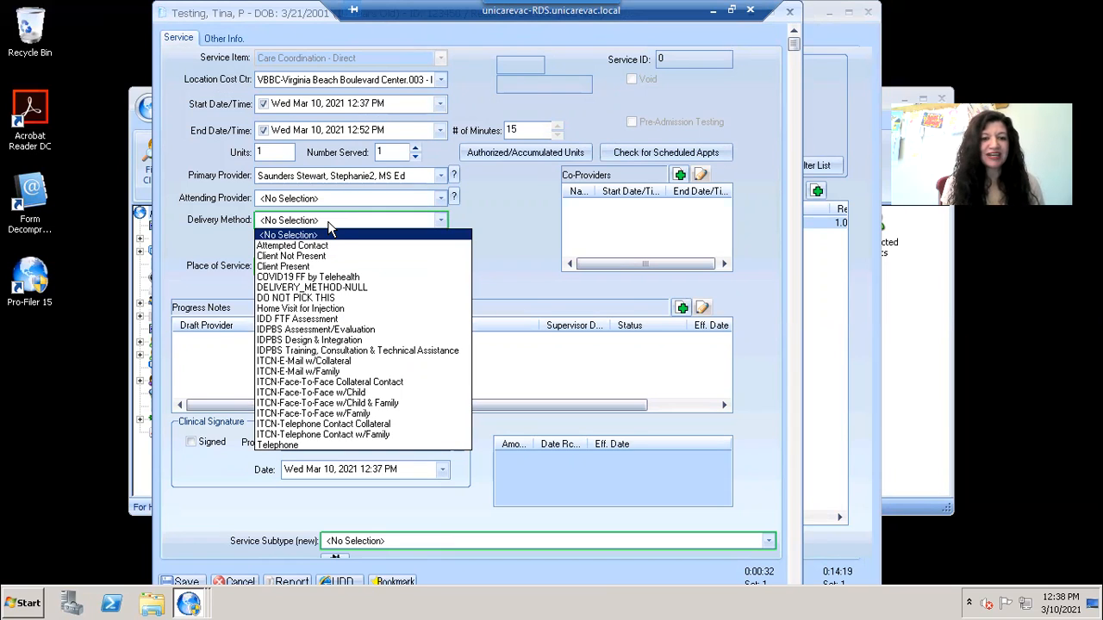
click(333, 280)
click(336, 269)
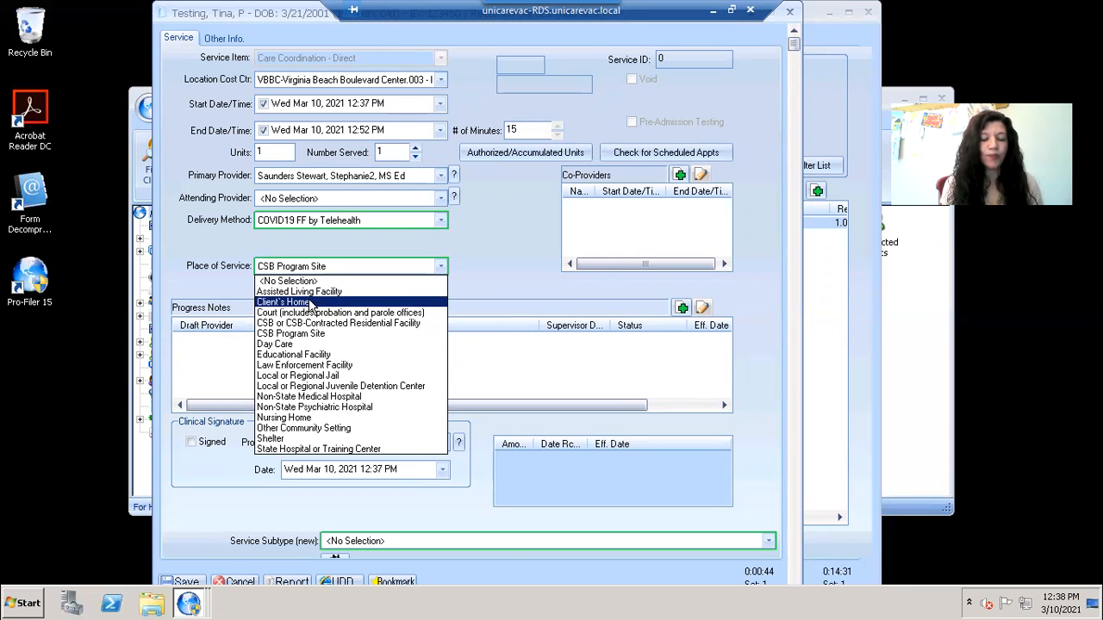
click(311, 302)
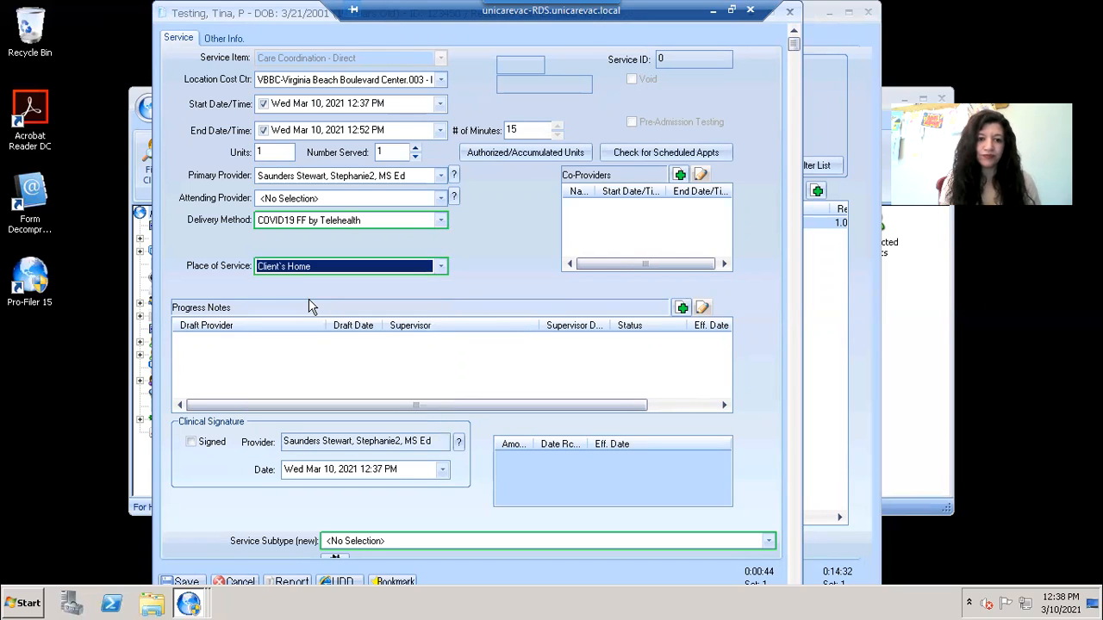
Step: Add a progress note to the new service containing the text "progress note"
click(681, 309)
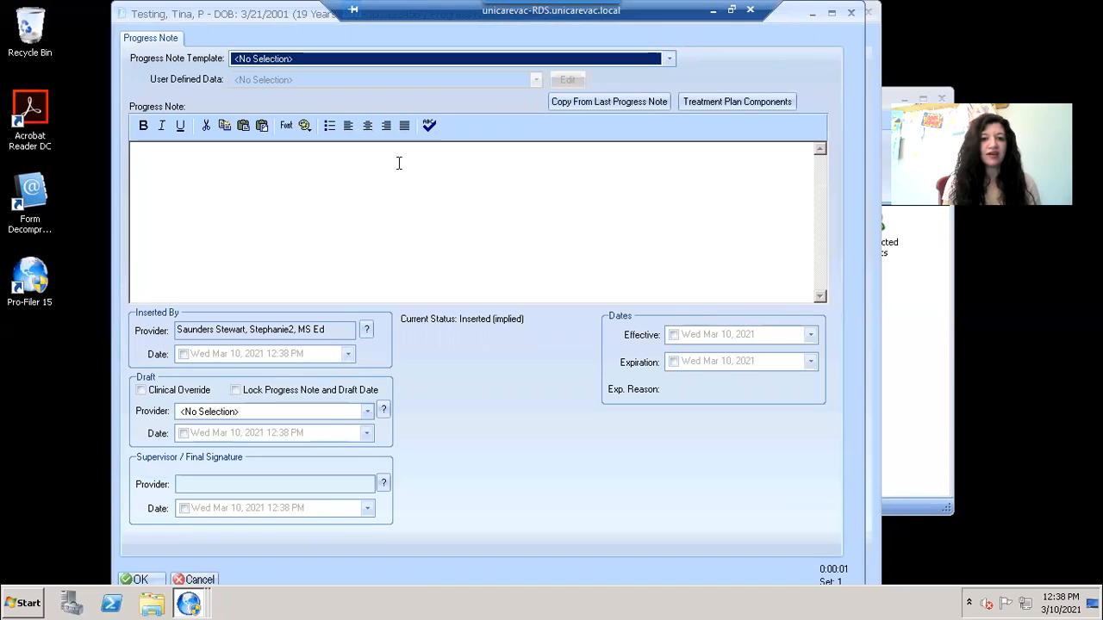
click(399, 162)
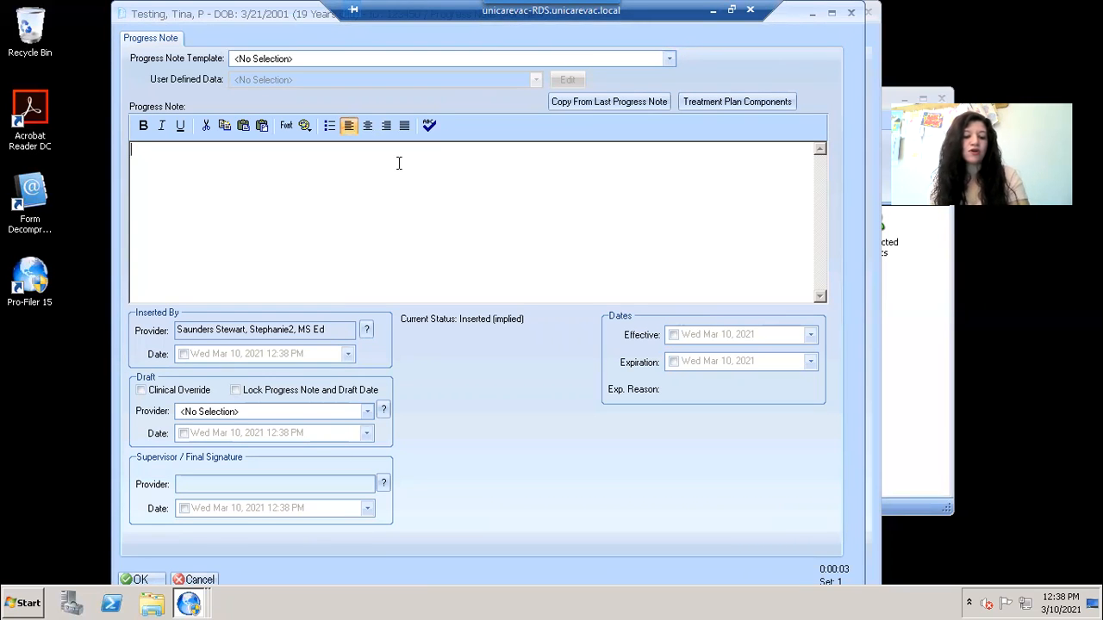
text(progress note)
key(Return)
key(ctrl+b)
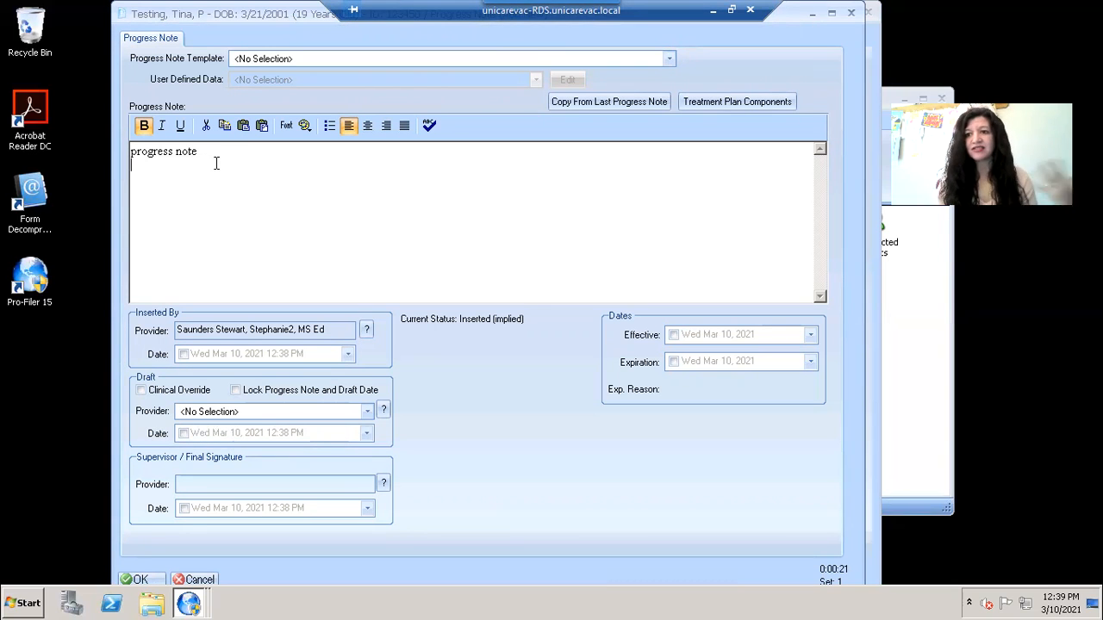
click(194, 152)
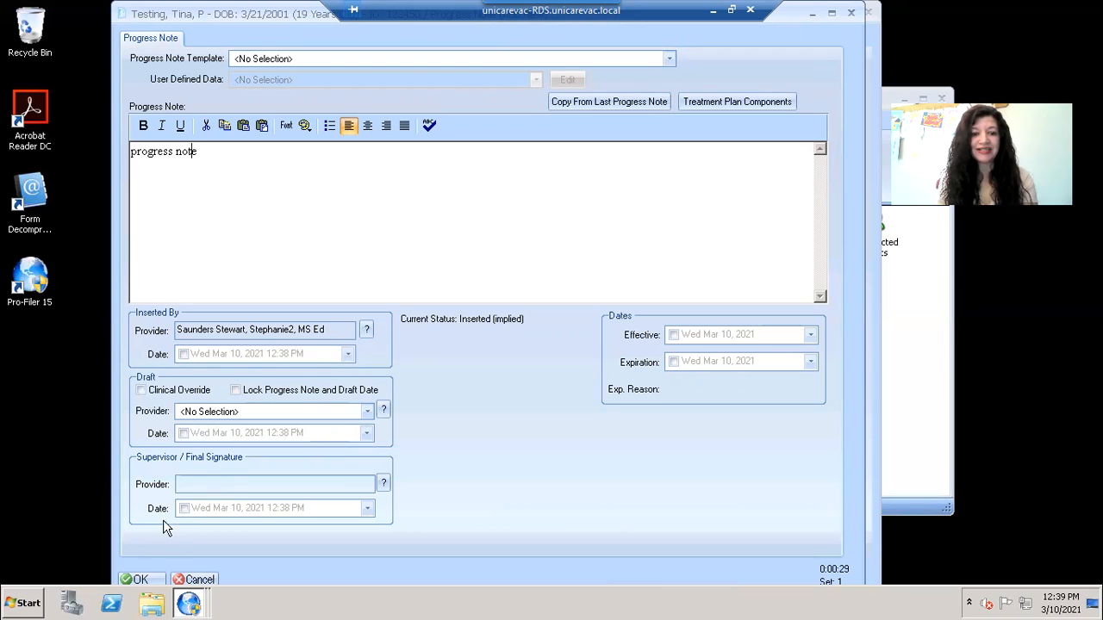
Step: Date-stamp the progress note as inserted, leaving its draft and supervisor/final signature dates unchecked
click(184, 509)
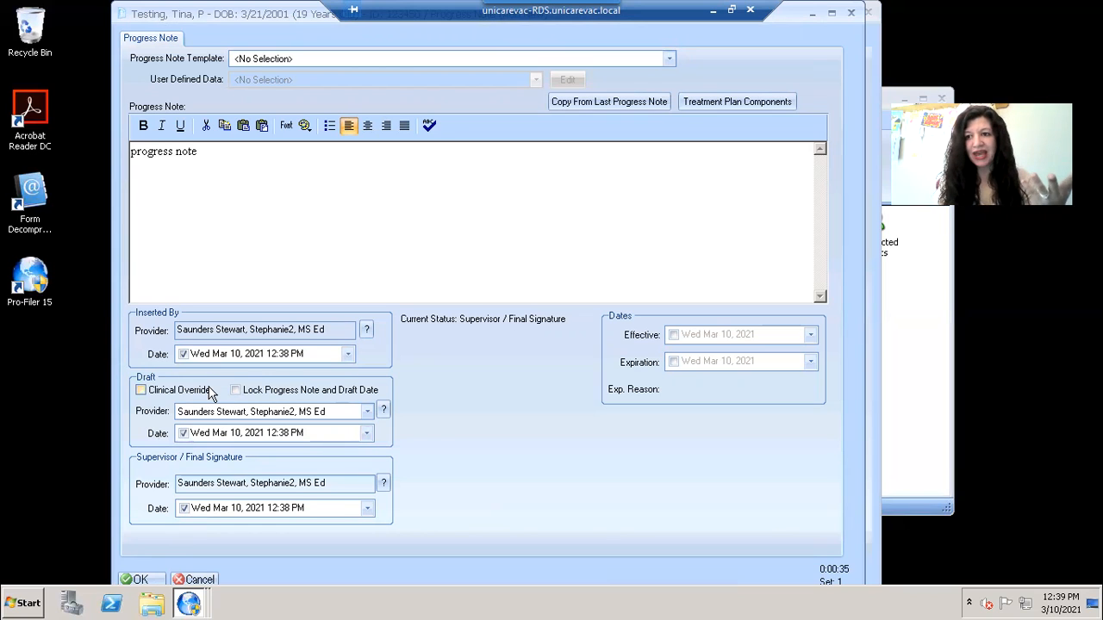
click(184, 433)
click(184, 508)
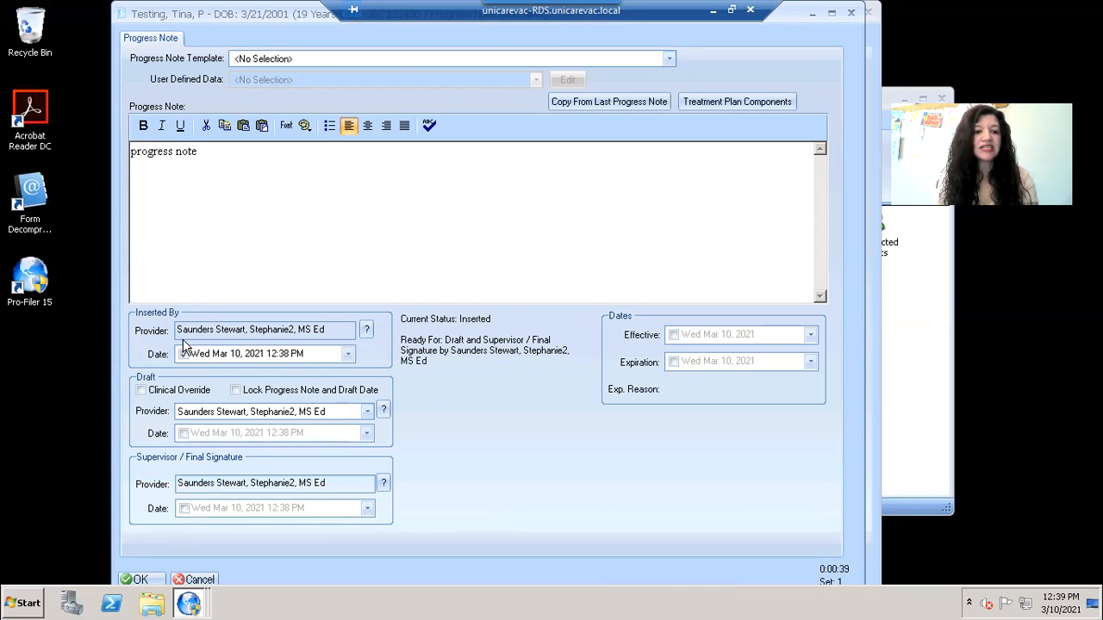
Step: Assign the responsible physician as the progress note's draft provider and accept the unsigned note
click(247, 413)
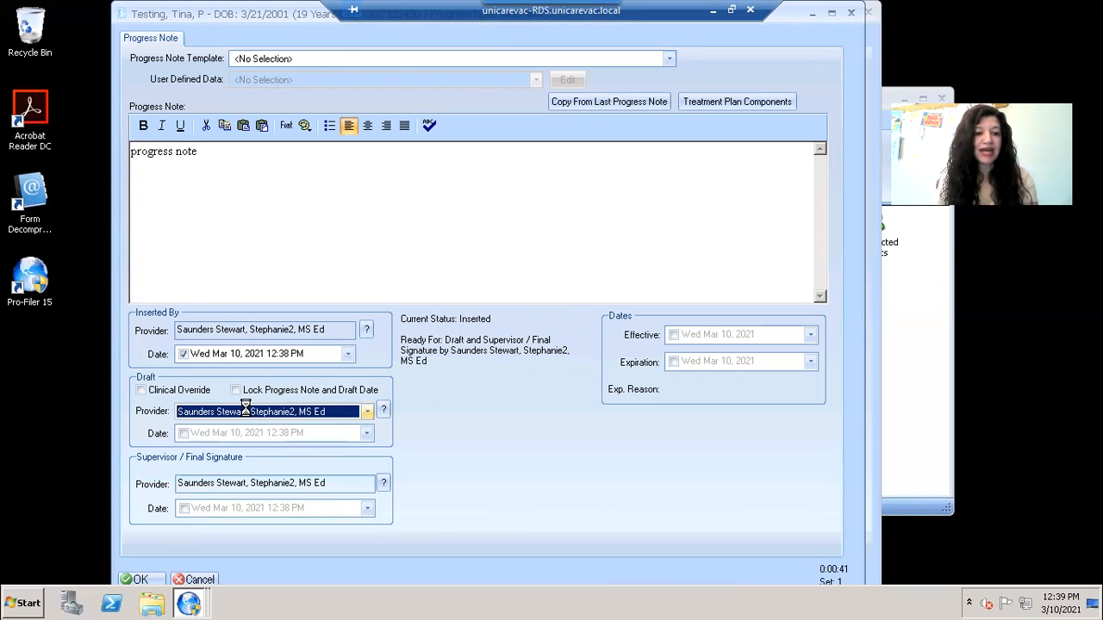
click(247, 413)
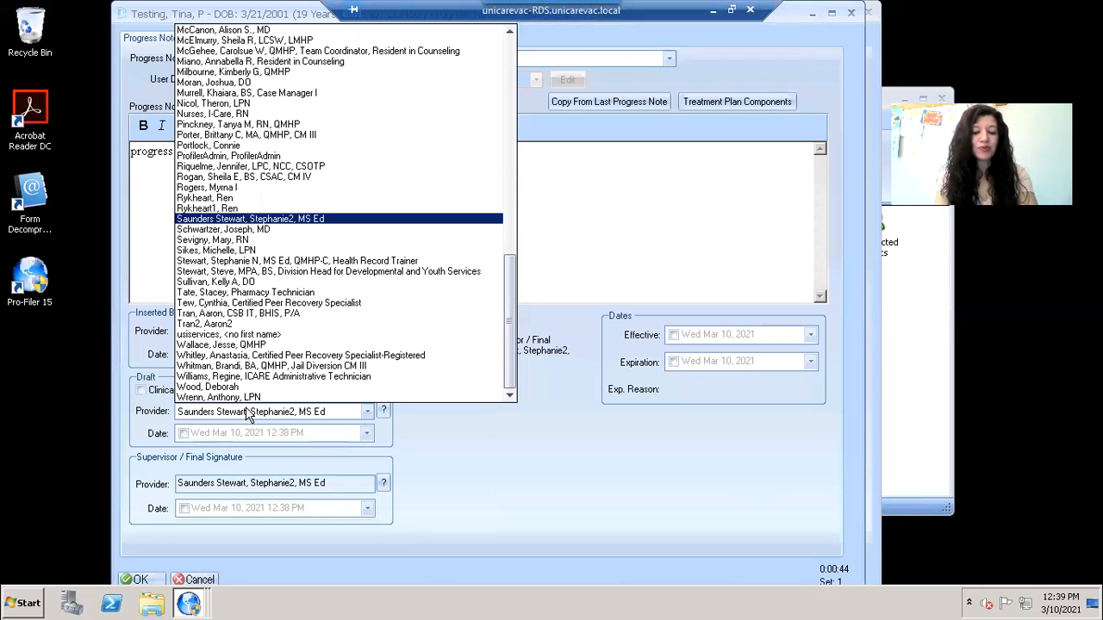
text(ber)
key(Return)
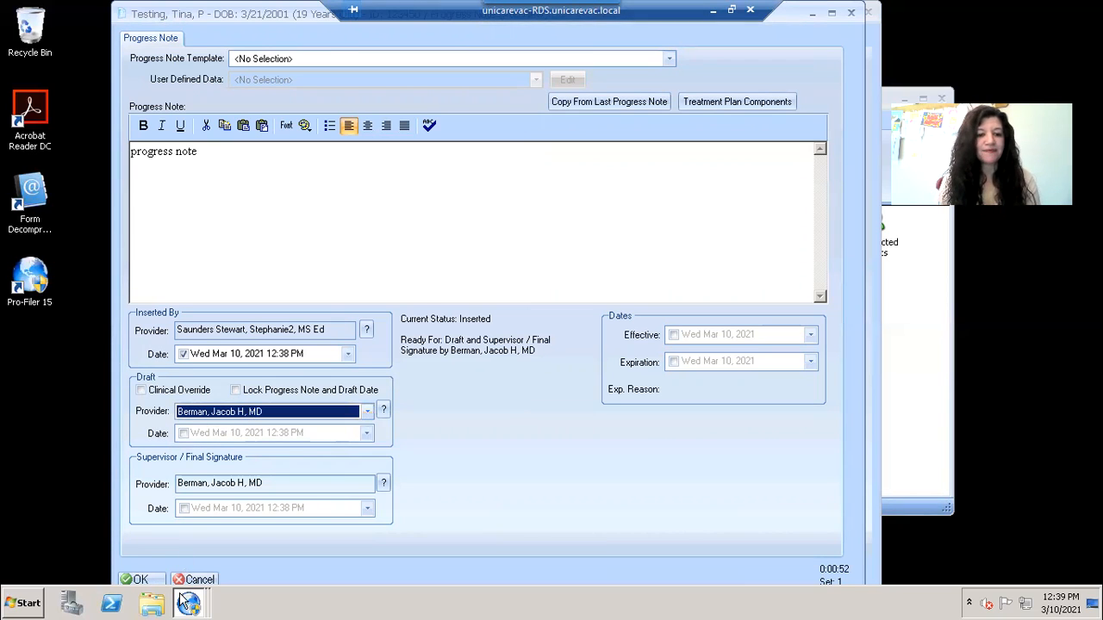
click(138, 580)
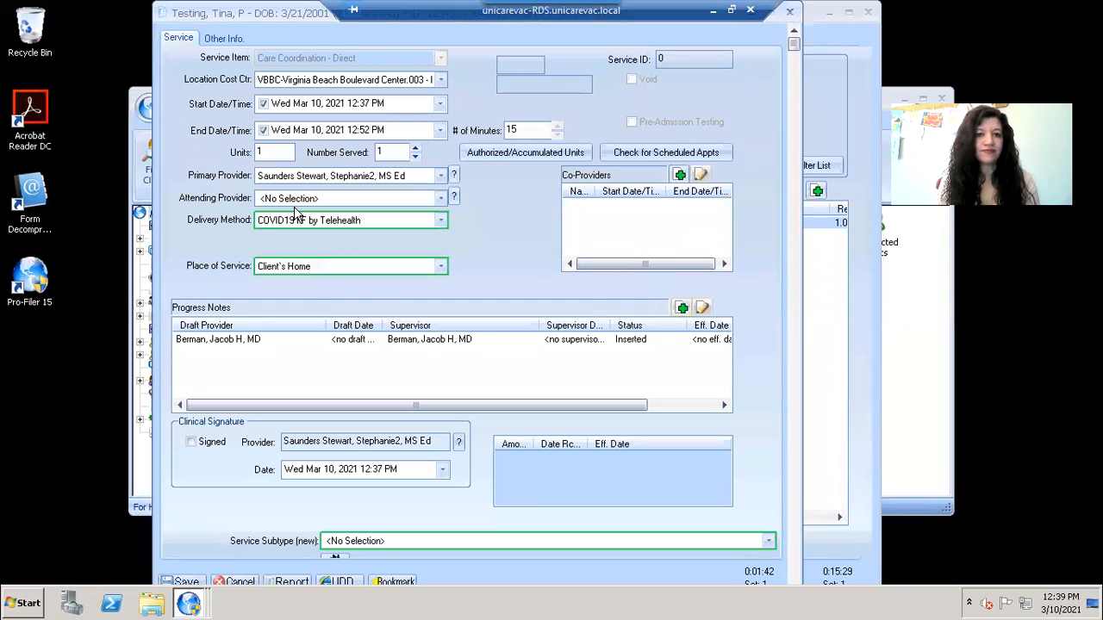
Step: Set the service subtype to 996-Not Applicable and save the new recorded service
click(532, 541)
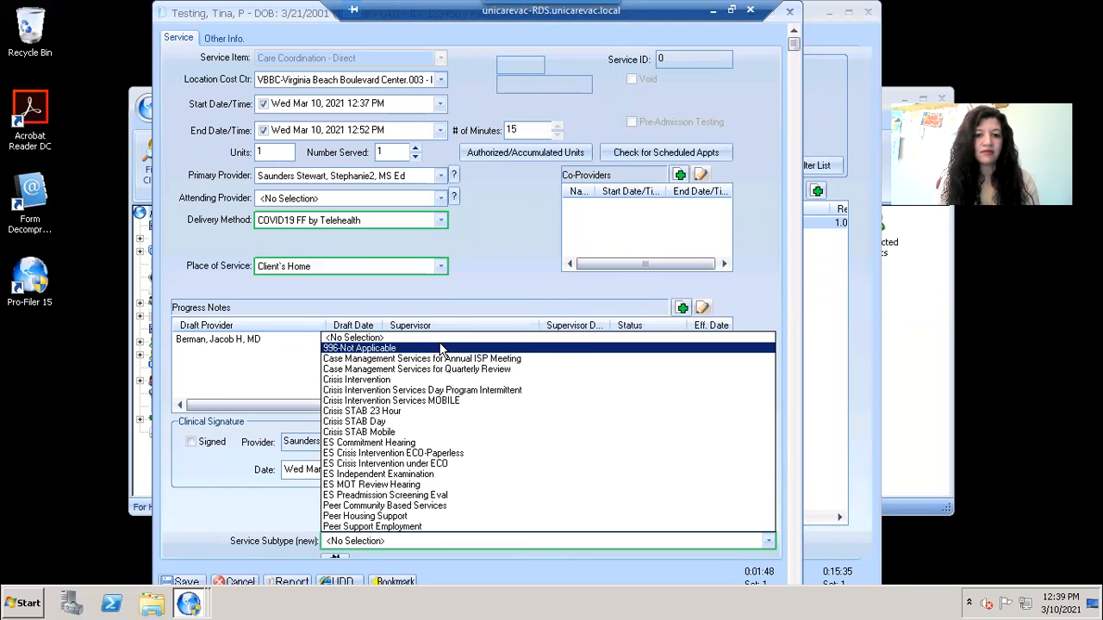
click(443, 348)
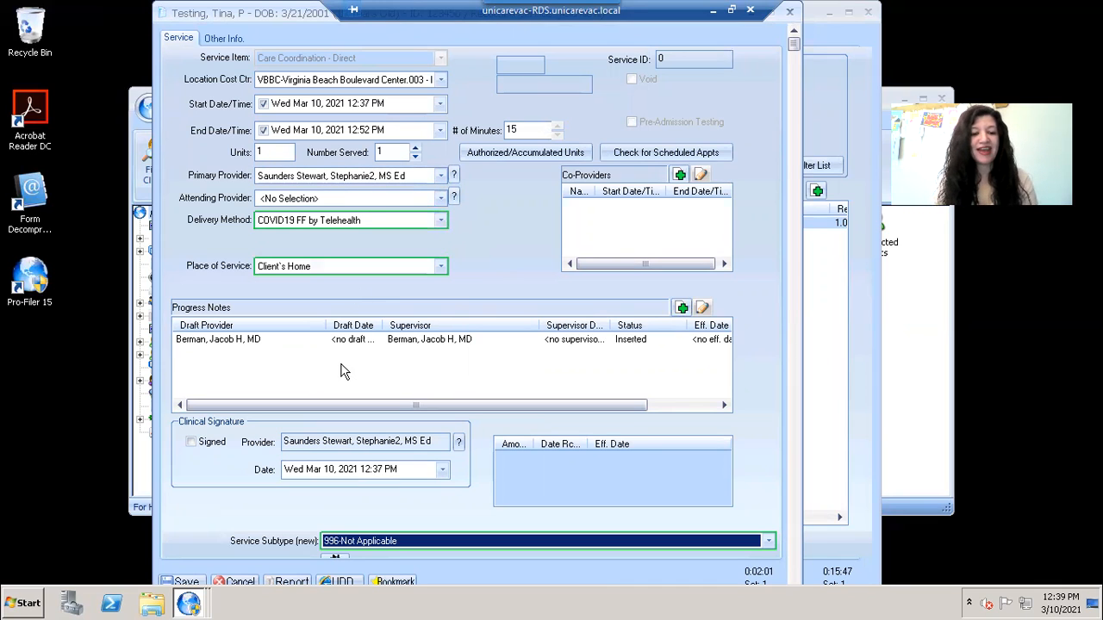
click(193, 583)
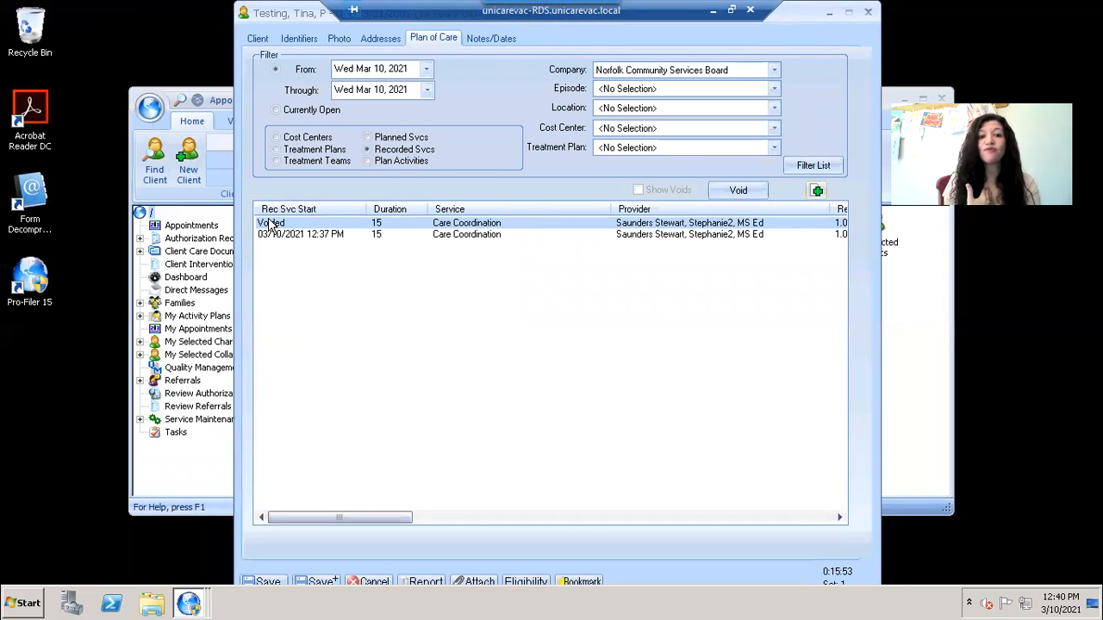
Step: Refresh the plan of care by listing planned services and then recorded services again, and examine the new Care Coordination entry's details
mouse_move(276, 227)
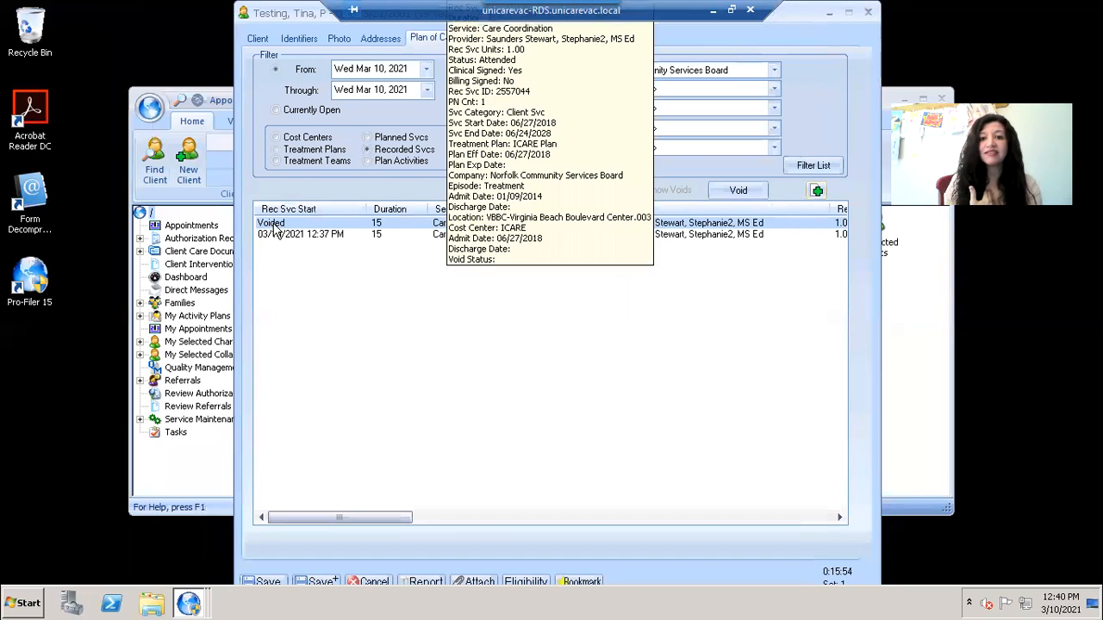
click(349, 236)
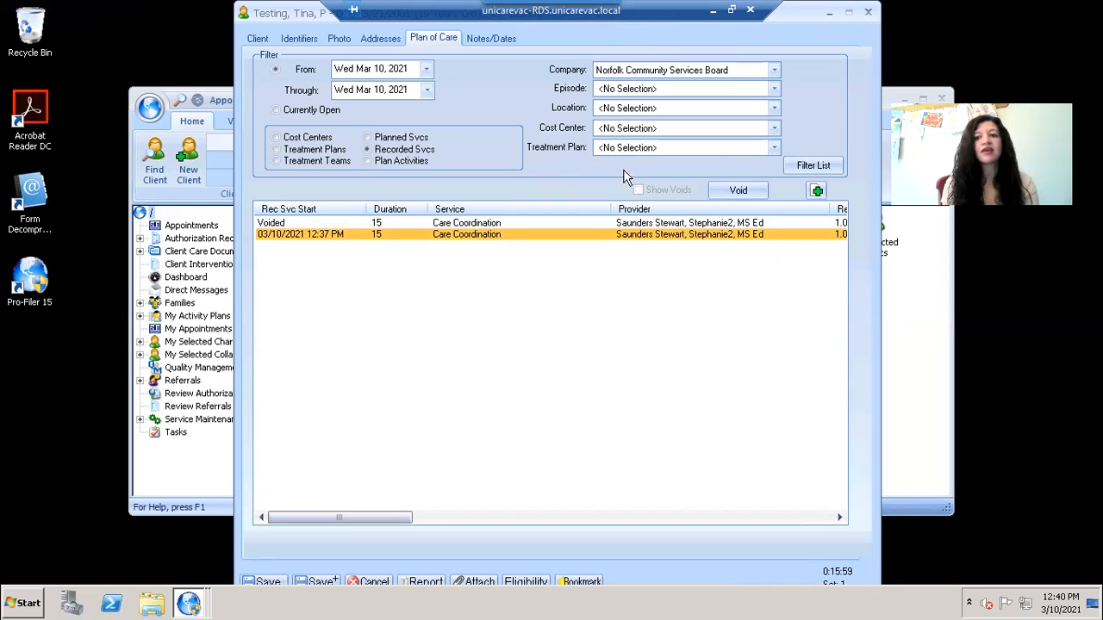
click(364, 138)
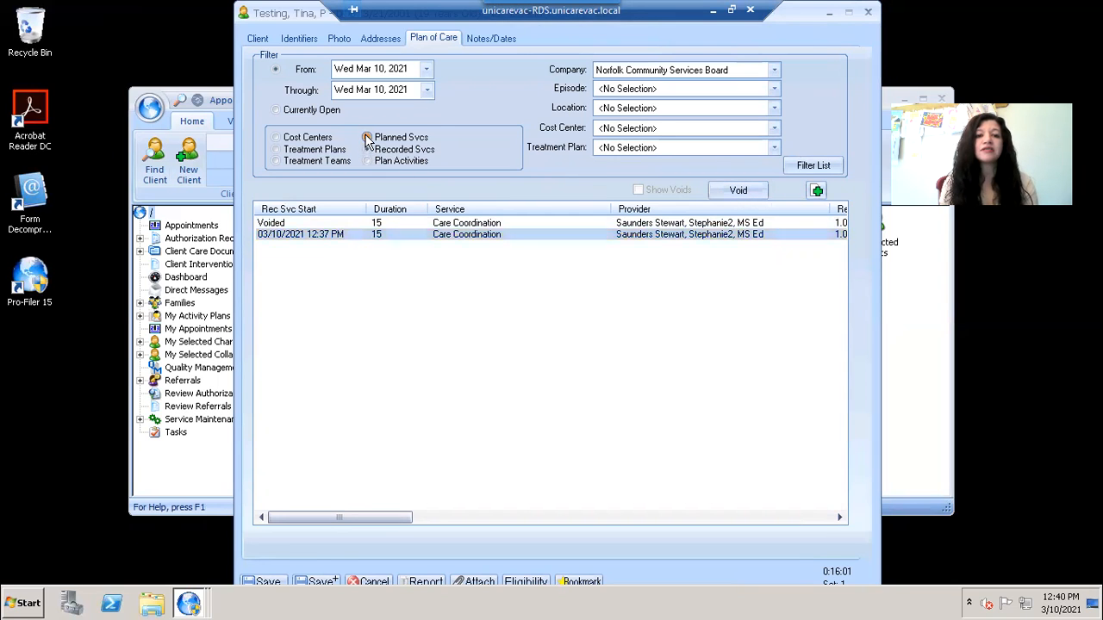
click(802, 165)
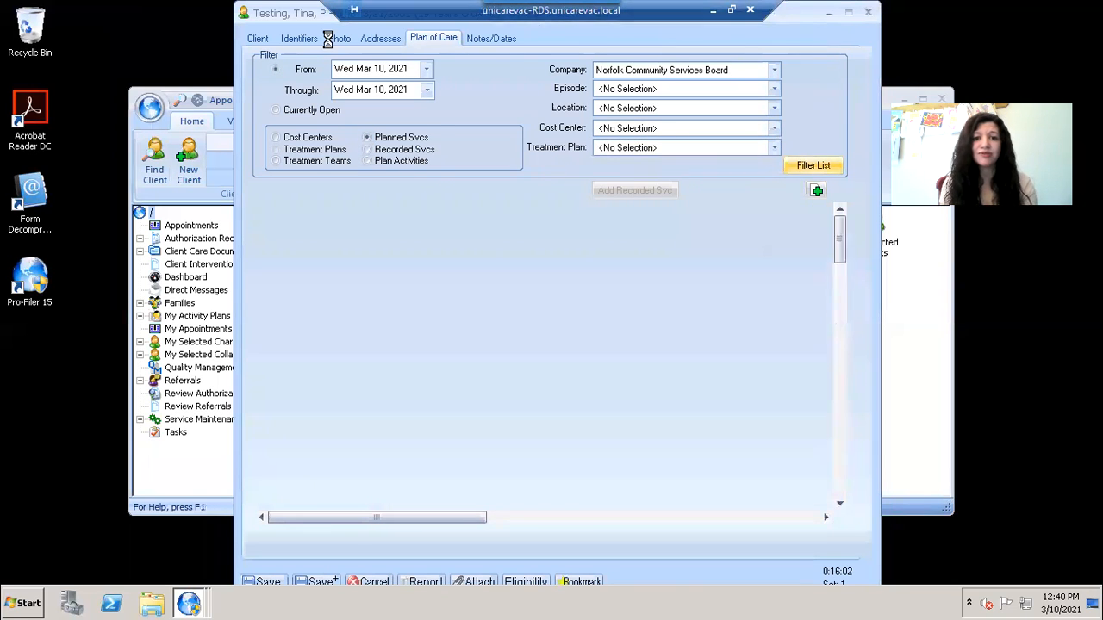
click(371, 150)
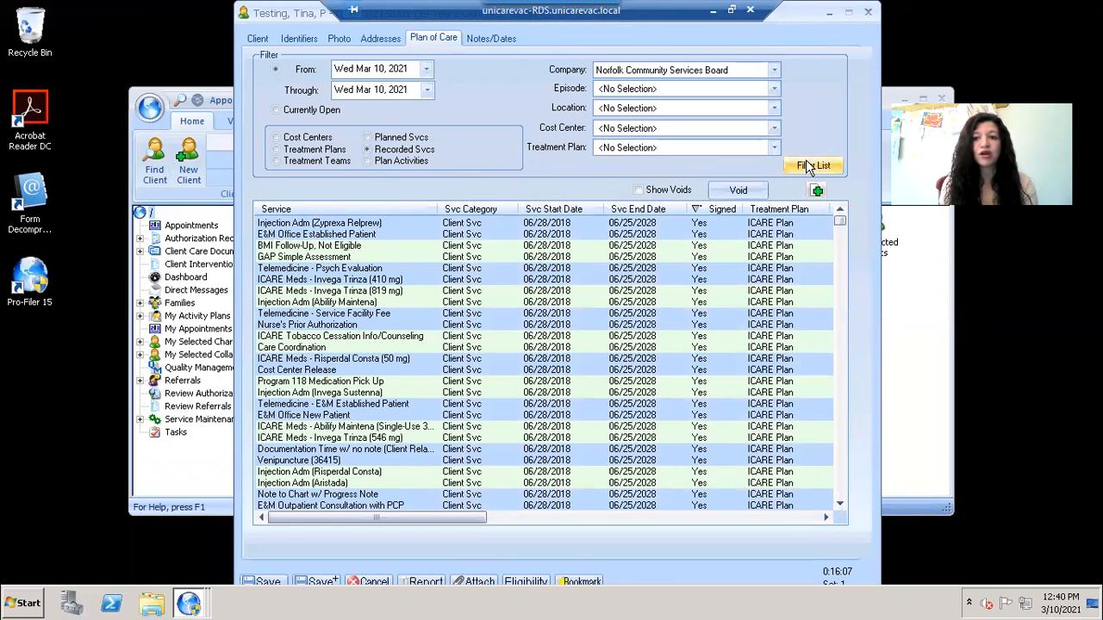
click(809, 167)
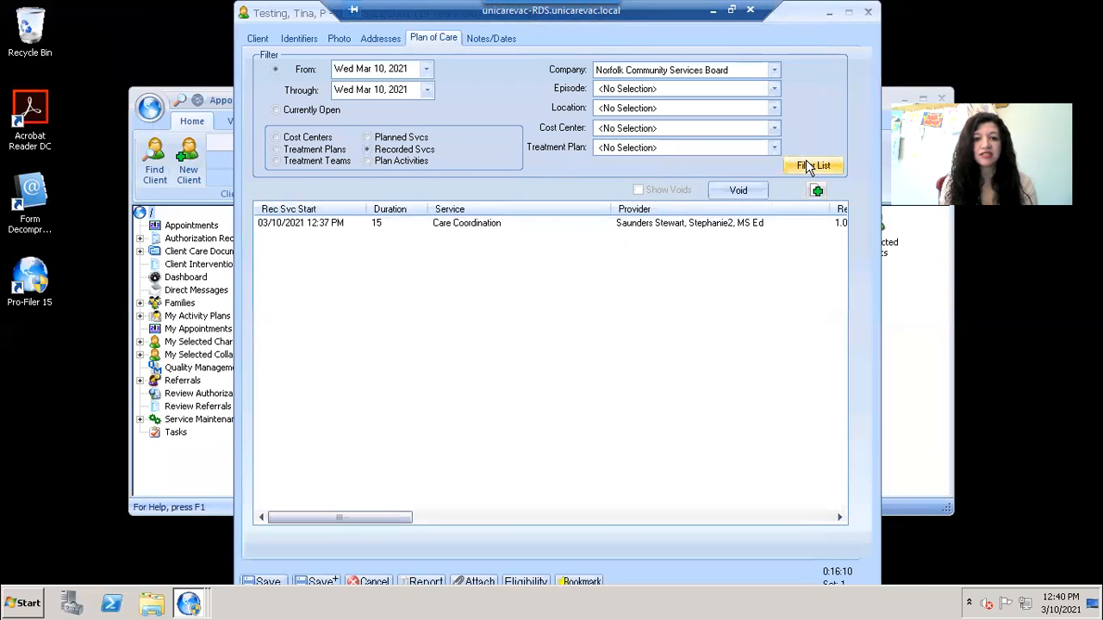
click(535, 228)
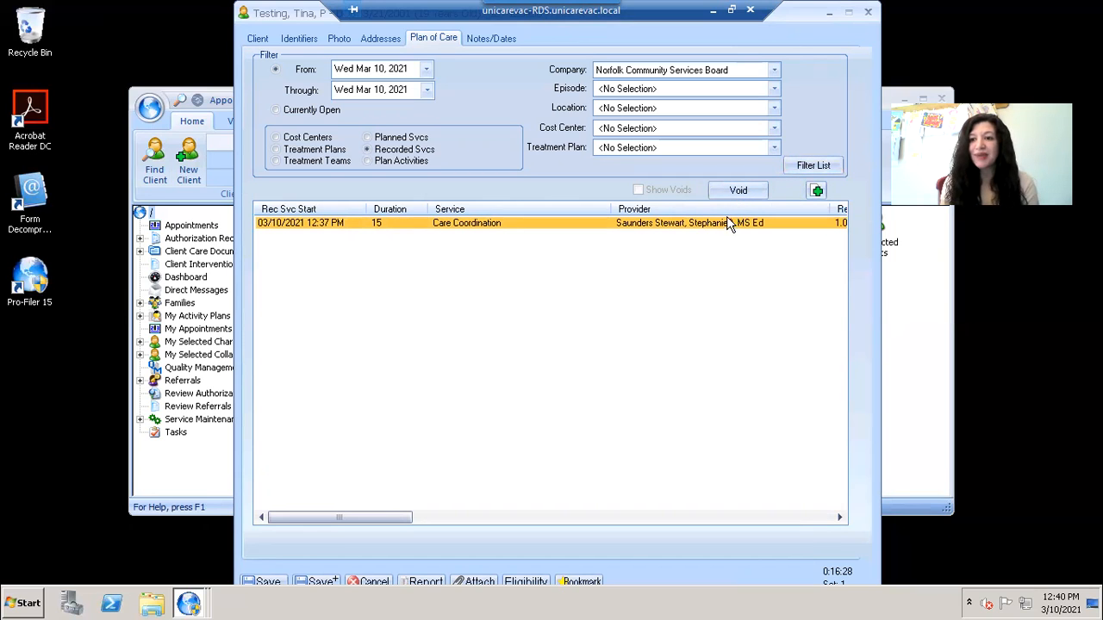
mouse_move(725, 253)
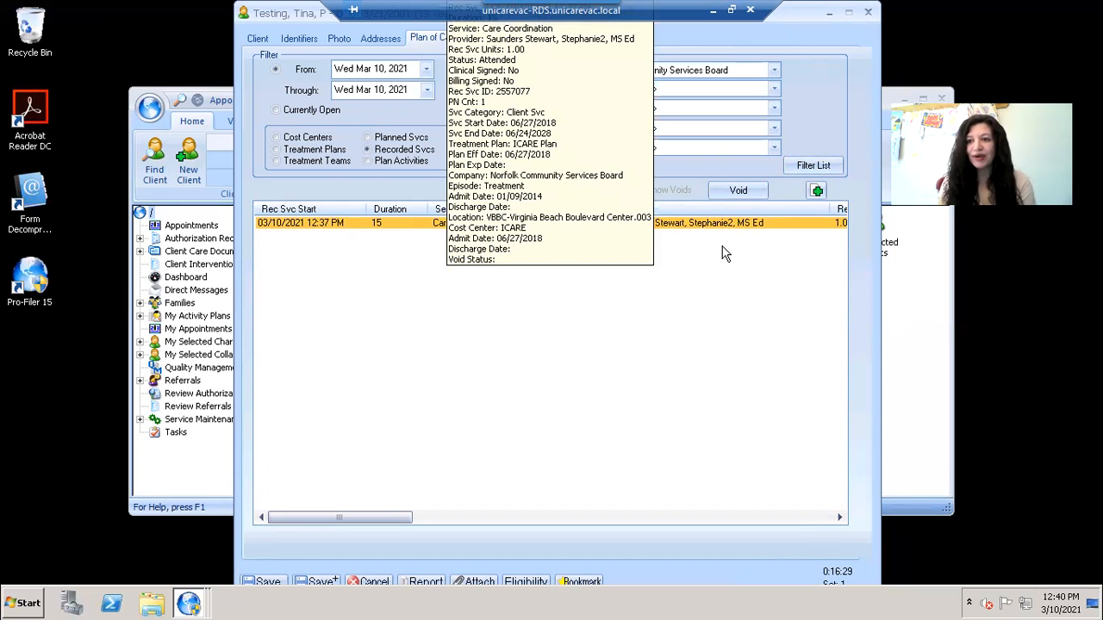